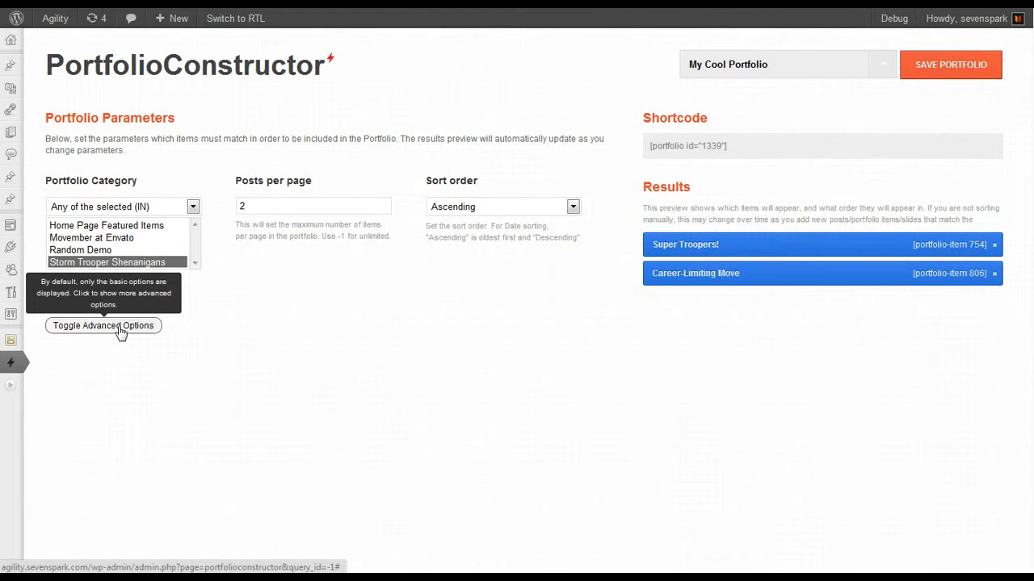
Step: Show the advanced options and pull an unlimited number of Post items with posts per page set to -1
left_click(121, 331)
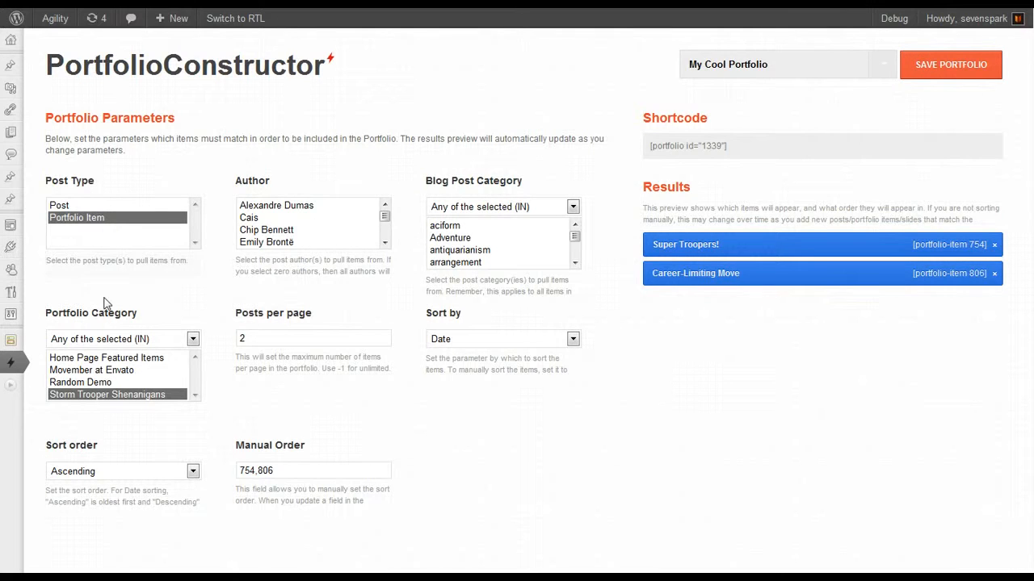
left_click(67, 207)
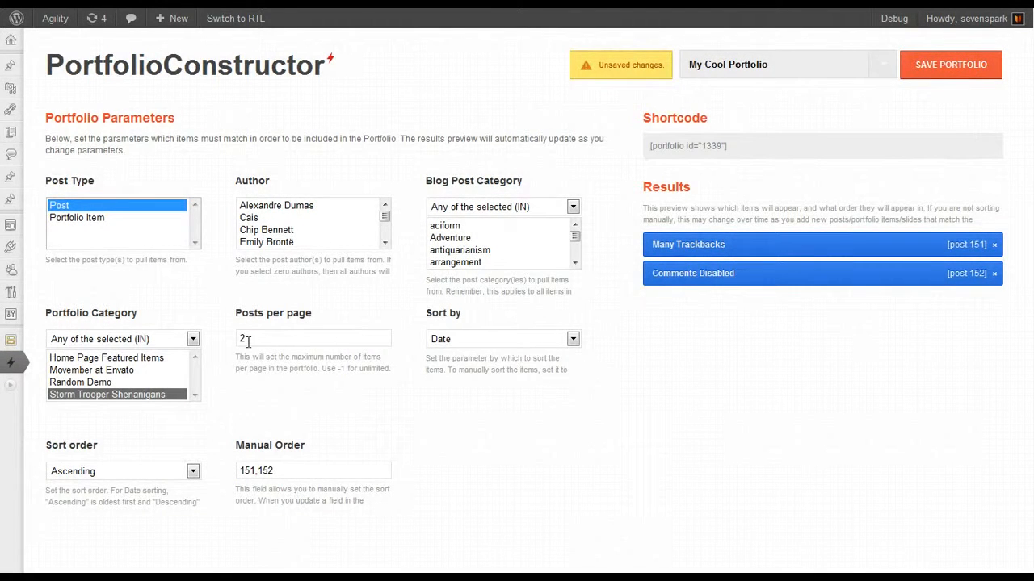
double_click(248, 341)
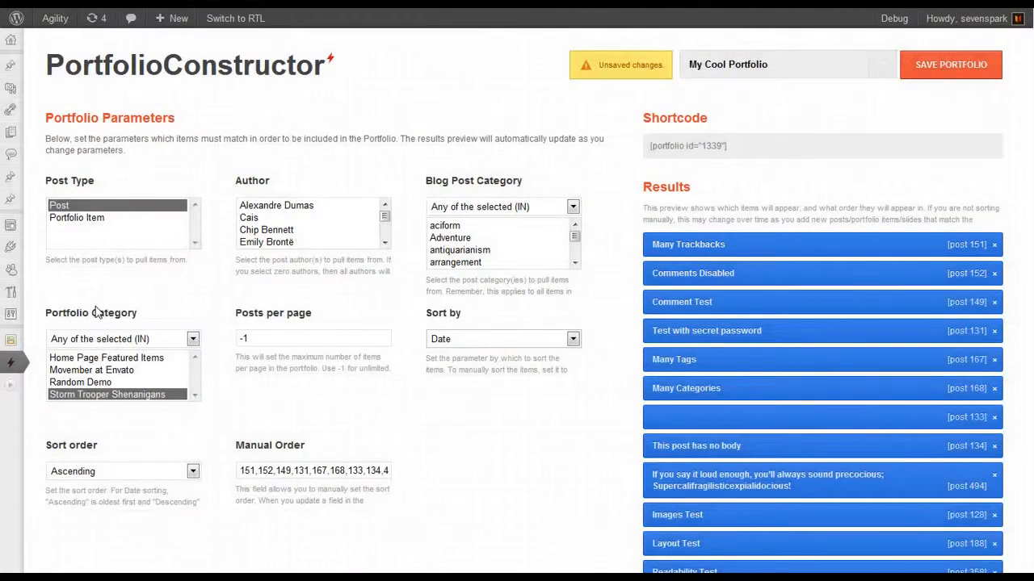
scroll(708, 353, "down", 5)
scroll(754, 346, "up", 5)
Step: Try the author filter with Emily Brontë, and replace it with the Adventure blog post category
left_click(270, 242)
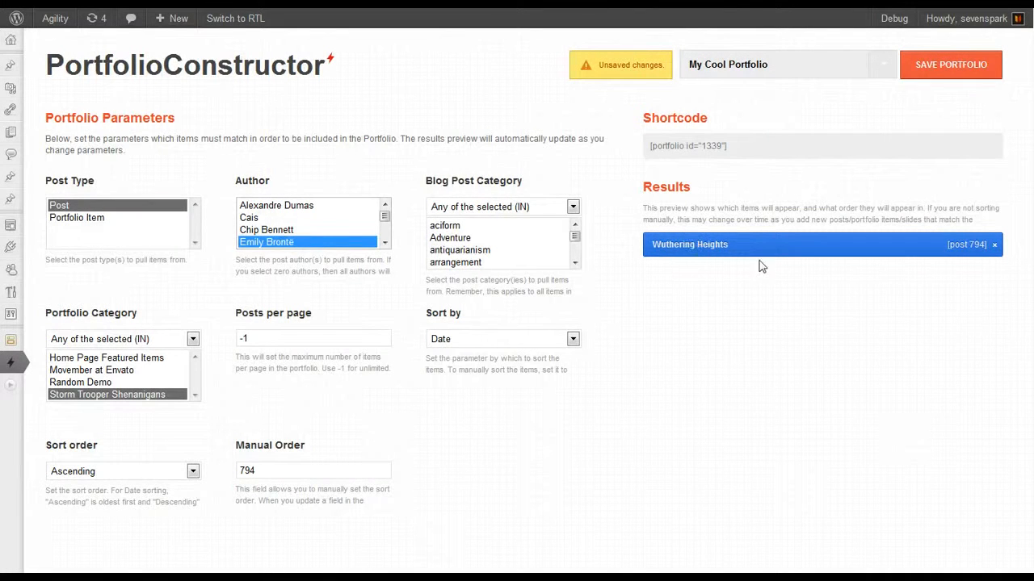
left_click(266, 242, "ctrl")
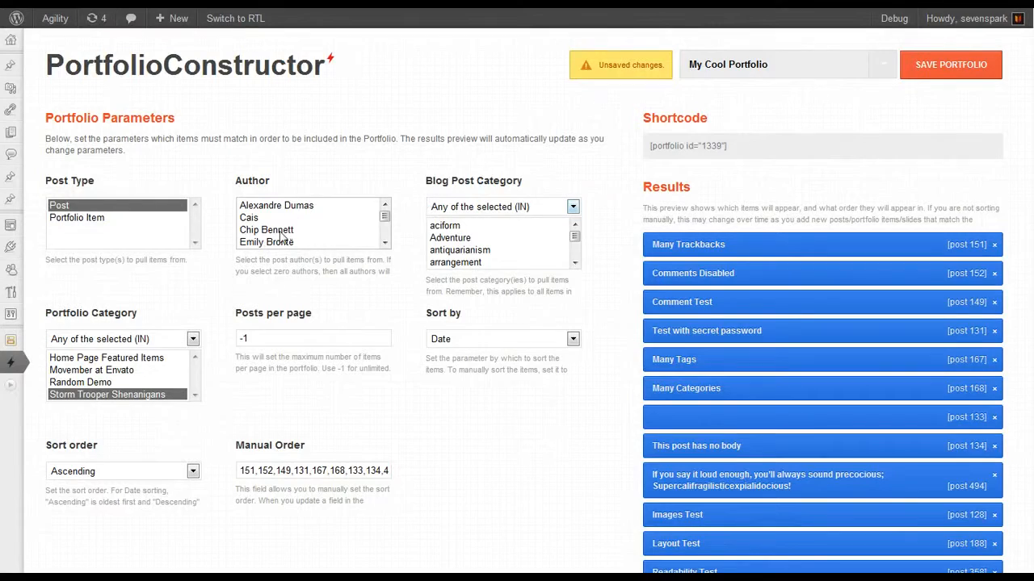
left_click(439, 239)
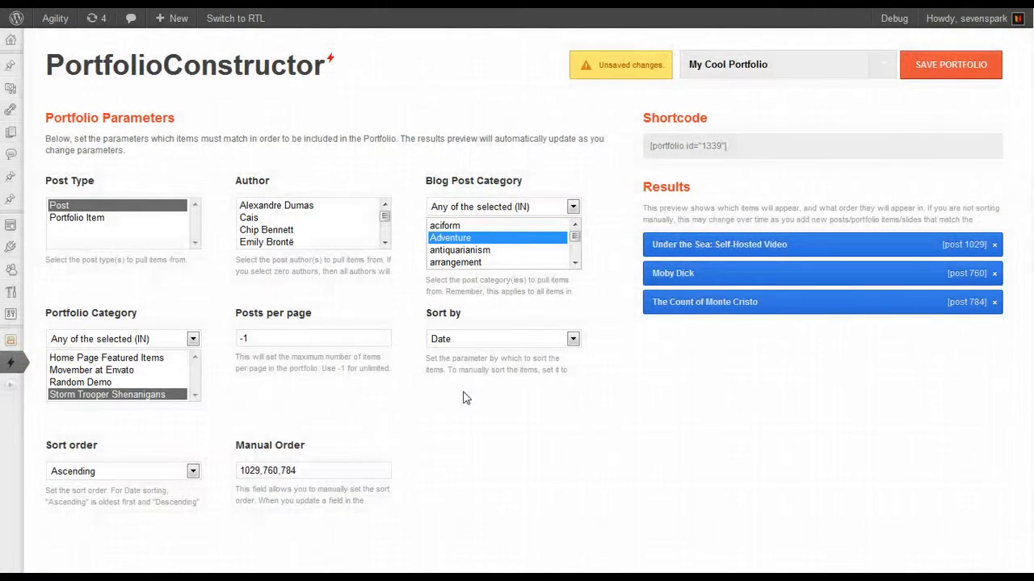
Step: Include both Post and Portfolio Item types and clear the blog post and portfolio category selections
left_click(92, 207)
left_click(89, 219, "ctrl")
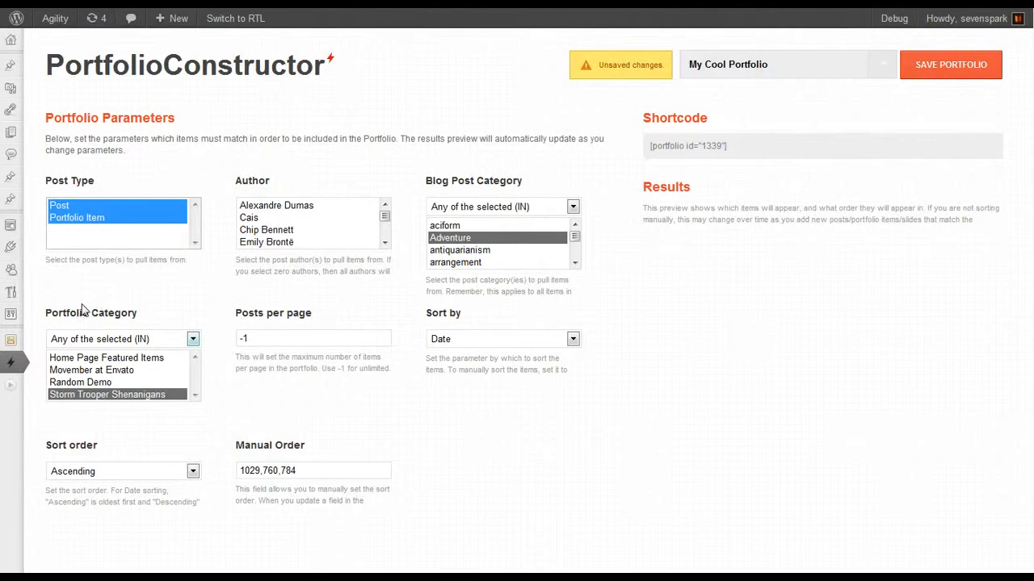
left_click(103, 394, "ctrl")
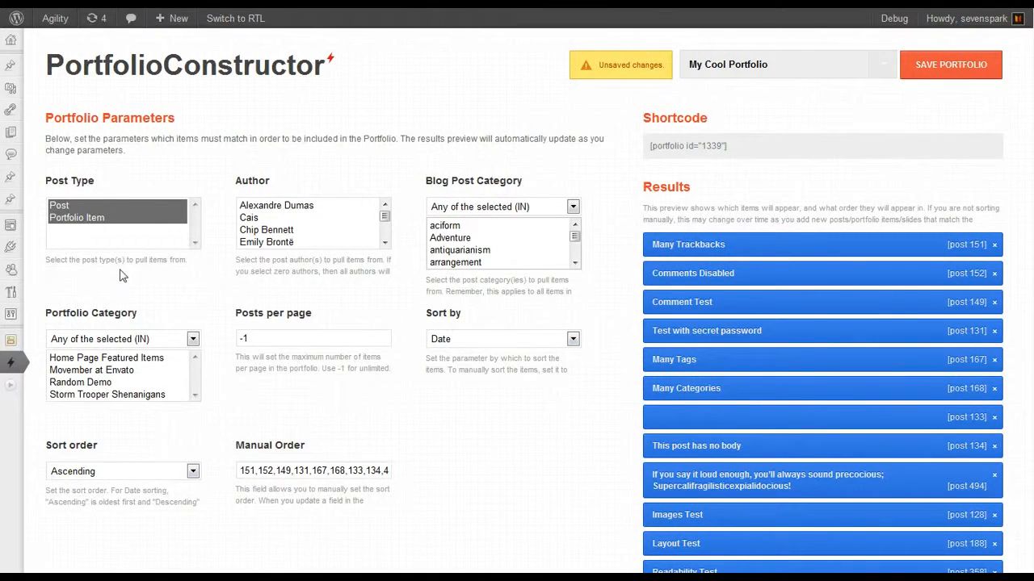
Step: Limit the portfolio to the Portfolio Item post type and the Storm Trooper Shenanigans category
left_click(77, 216)
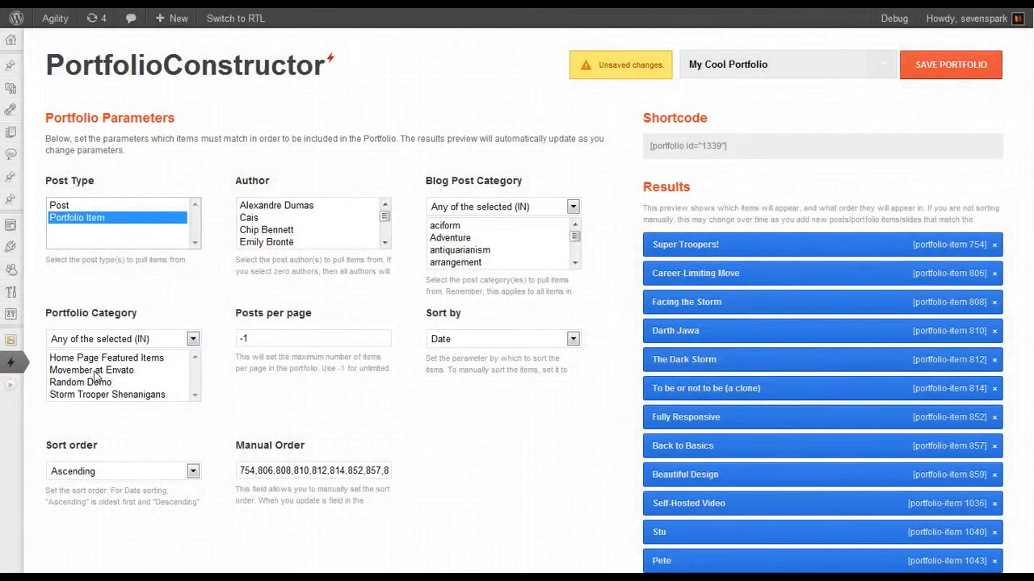
left_click(107, 395)
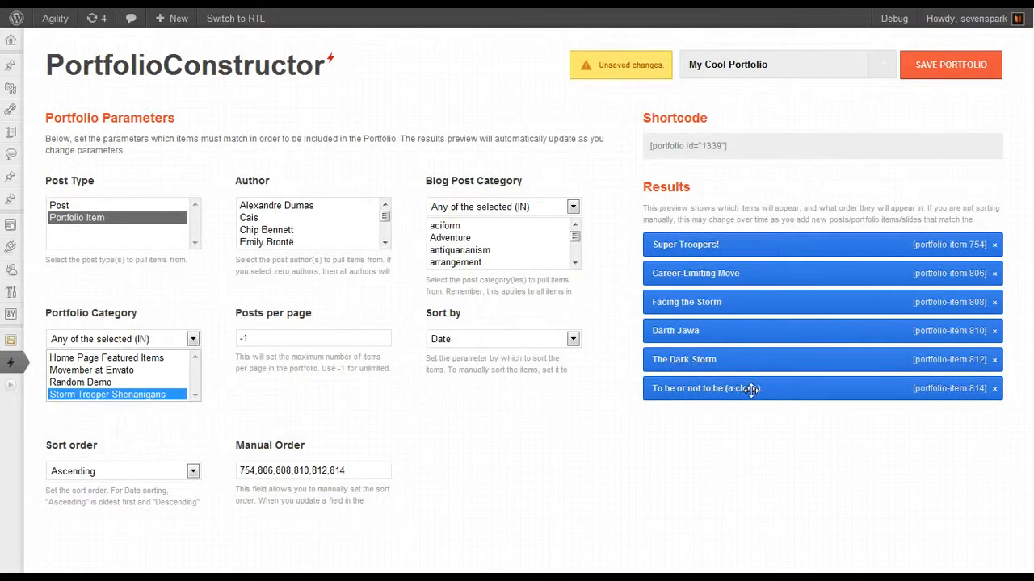
Step: Move "To be or not to be (a clone)" to the start of the results and inspect the Sort by and Manual Order settings
left_click_drag(729, 391, 729, 239)
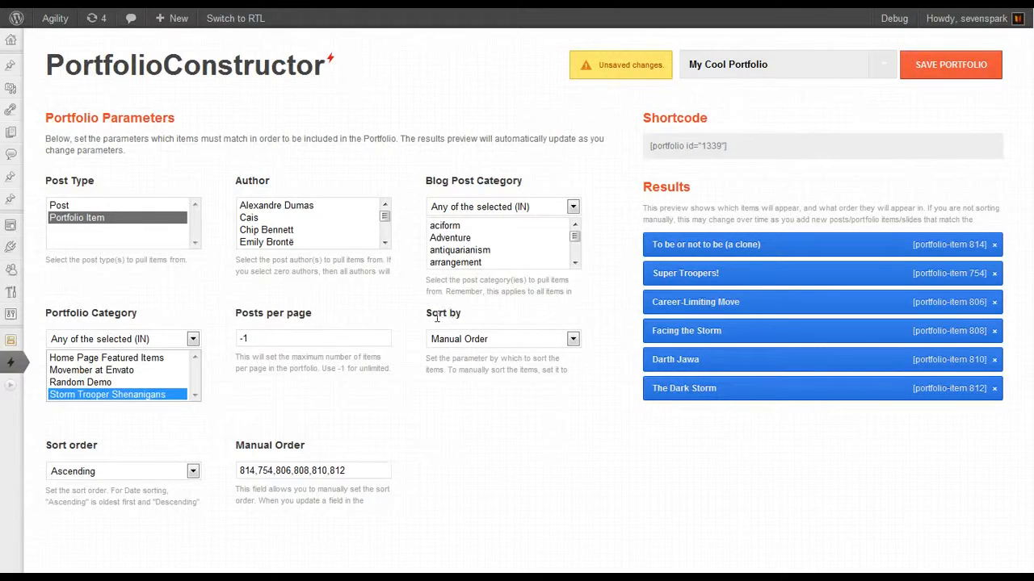
left_click(469, 343)
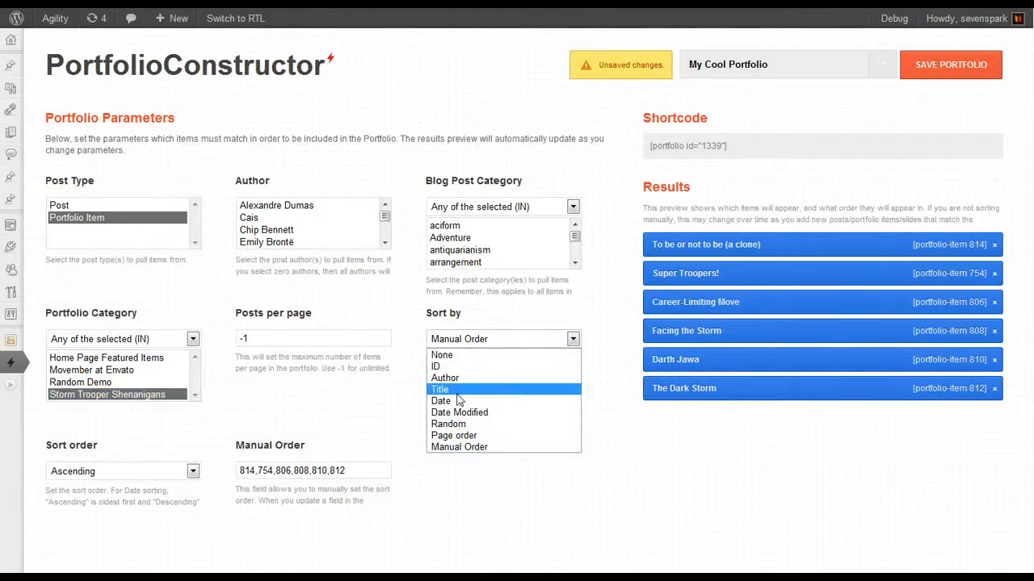
left_click(485, 340)
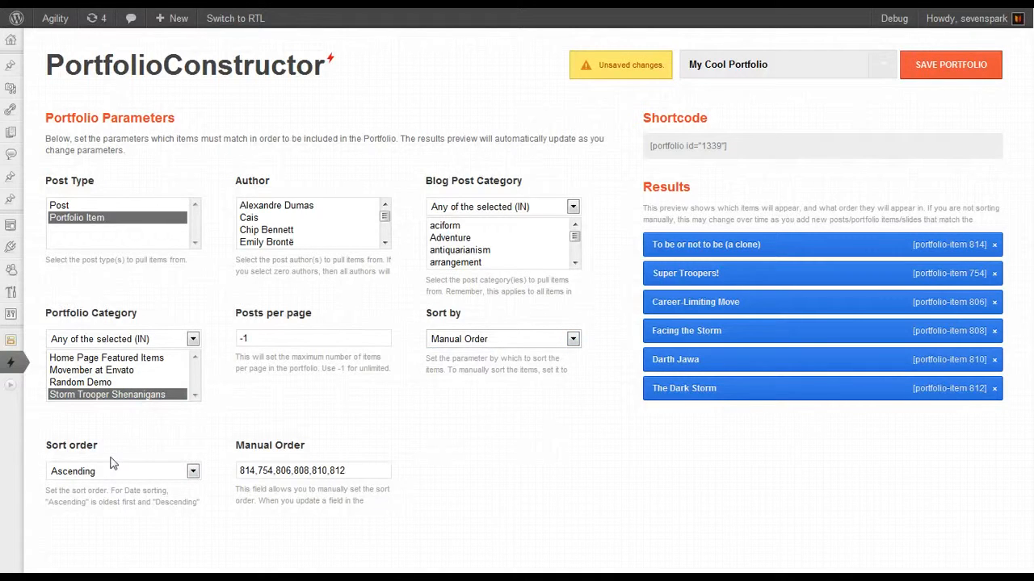
left_click_drag(373, 471, 227, 469)
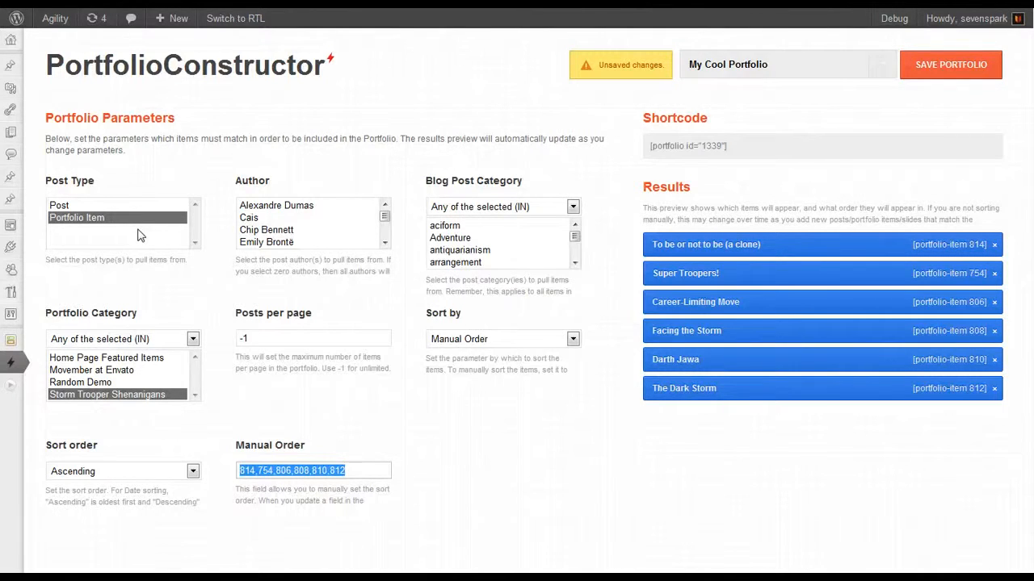
left_click(353, 470)
left_click_drag(360, 470, 224, 470)
Step: Test the manually ordered portfolio with the Post type, and return the type to Portfolio Item
left_click(78, 207)
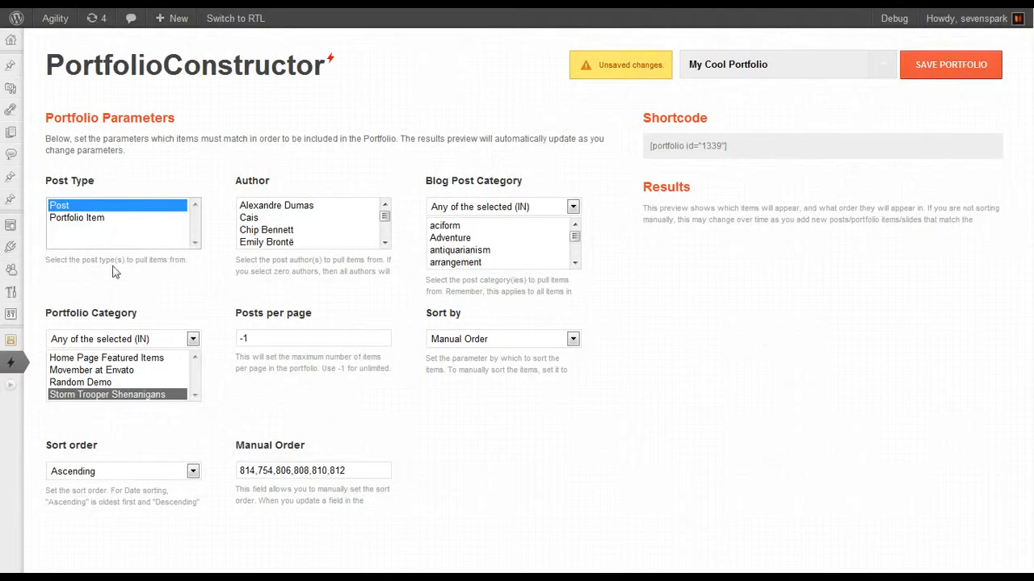
left_click(95, 218)
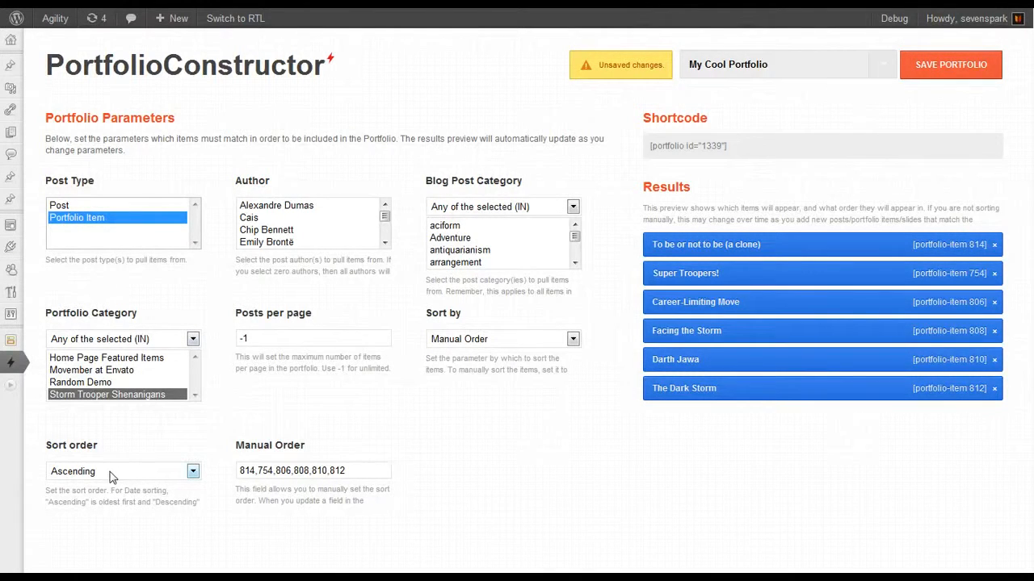
Step: Sort by Date and compare the results of the Post type with those of the Portfolio Item type
left_click(483, 342)
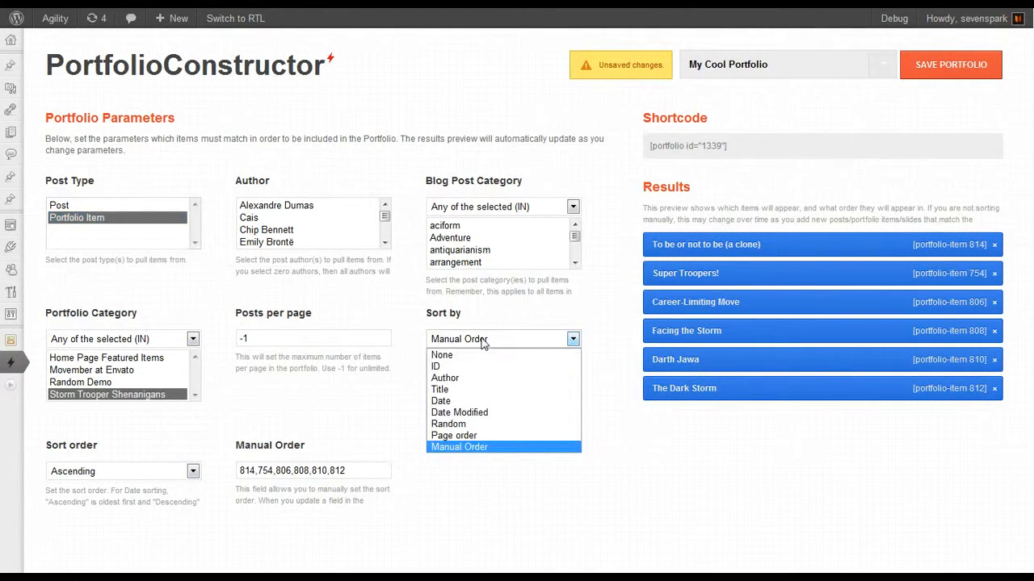
left_click(467, 404)
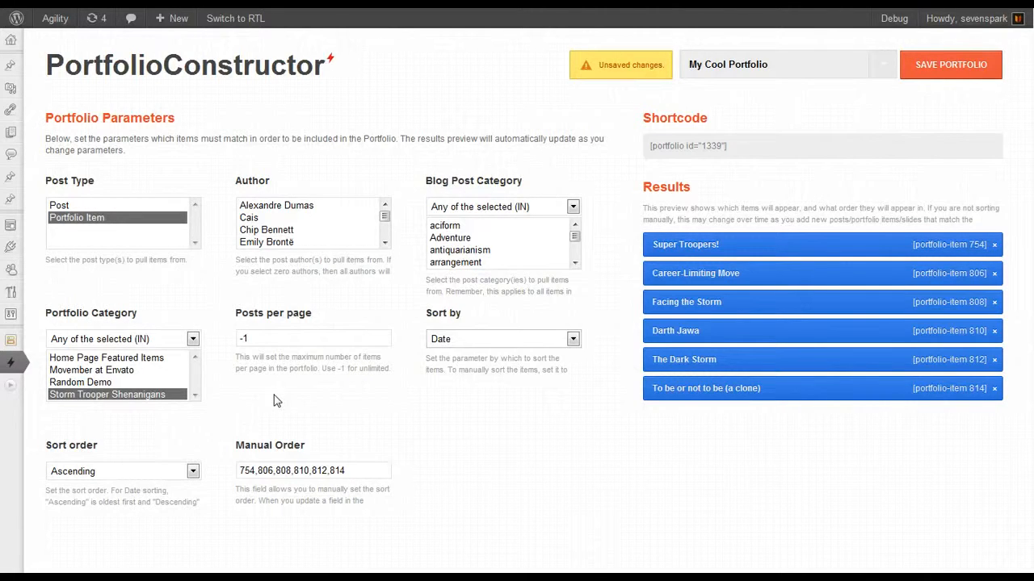
left_click(85, 205)
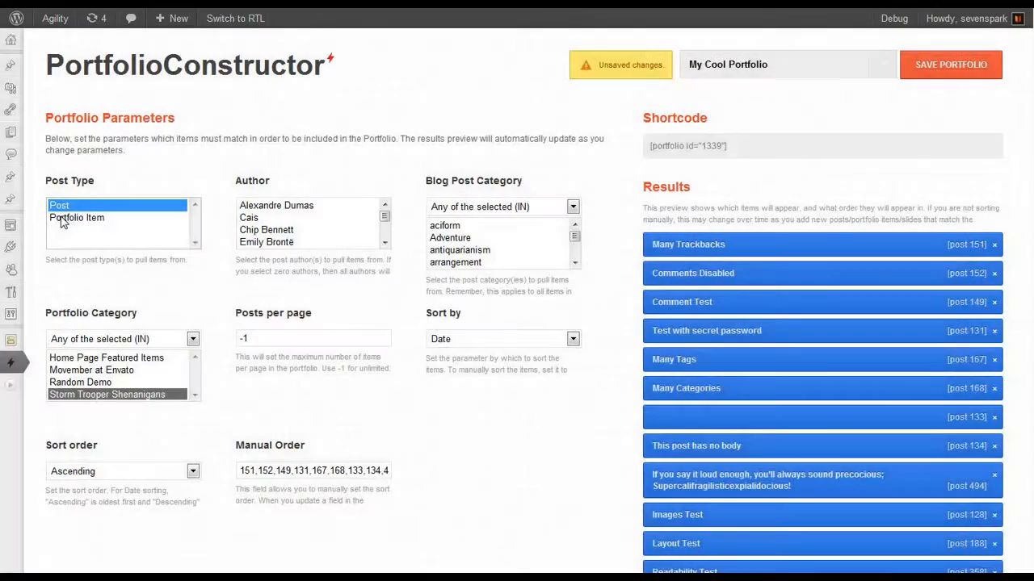
left_click(64, 218)
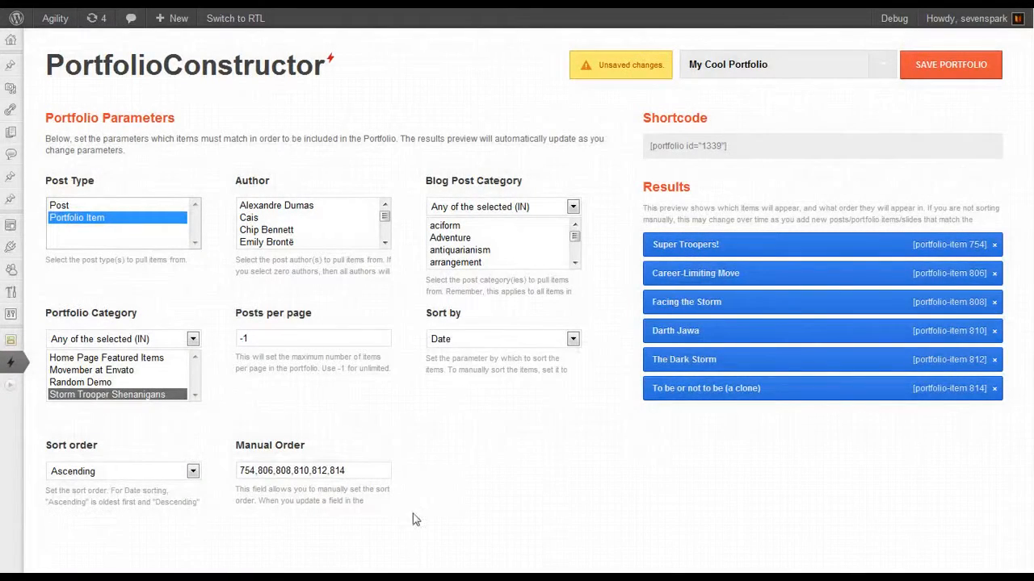
Step: Remove "To be or not to be (a clone)" from the results and try the Post type before returning to Portfolio Item
left_click(994, 389)
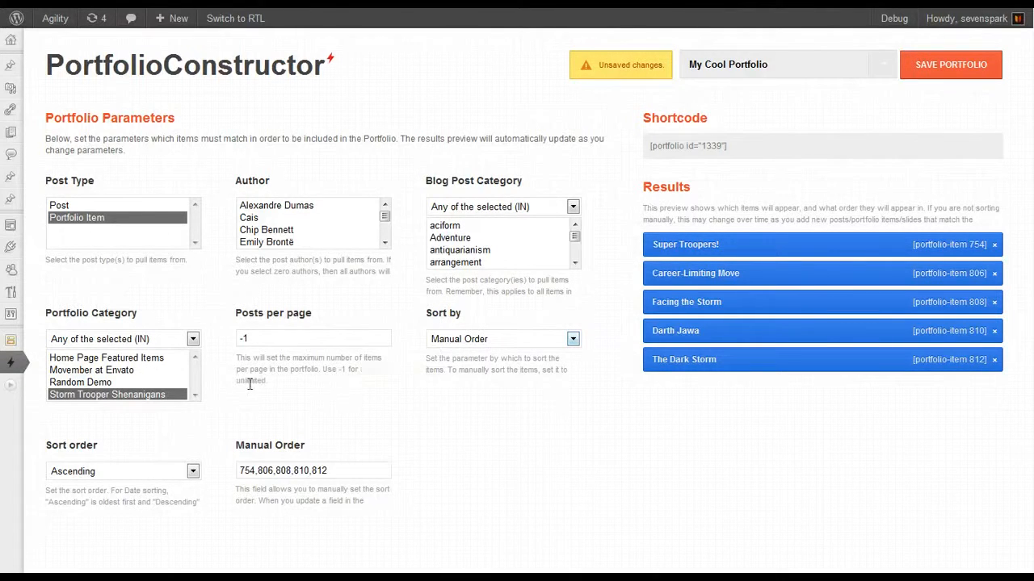
left_click_drag(230, 472, 224, 477)
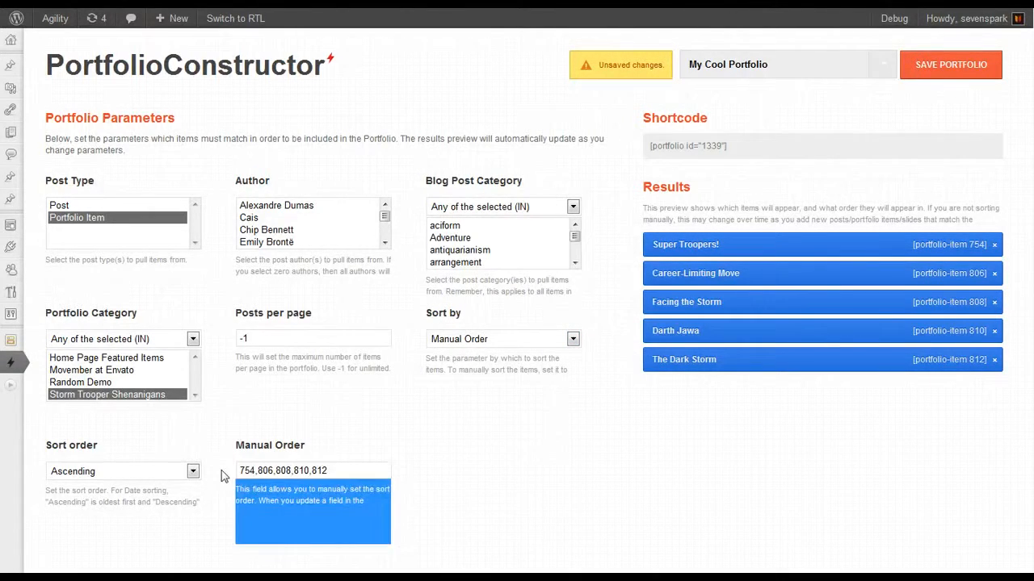
left_click(287, 466)
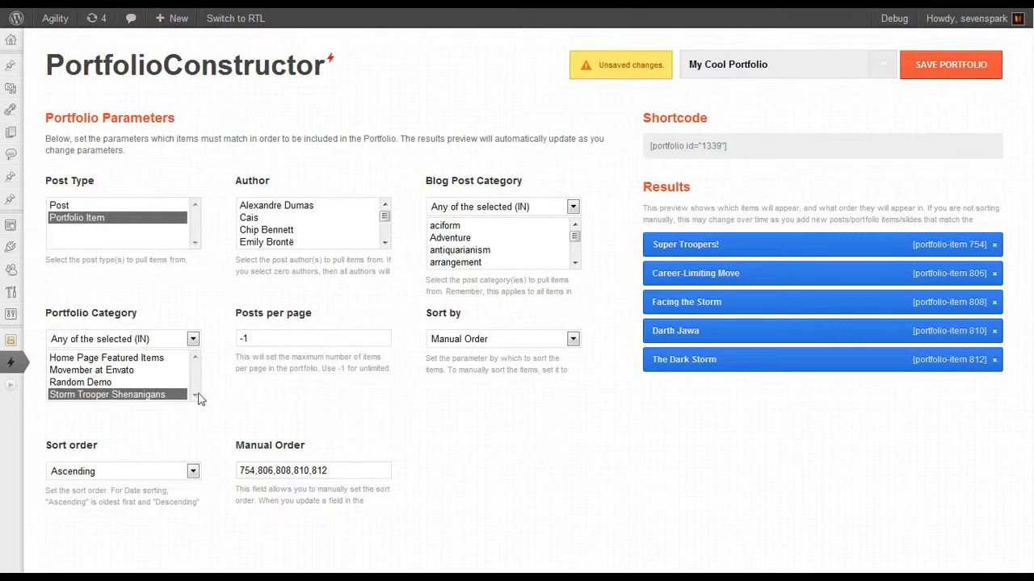
left_click(474, 342)
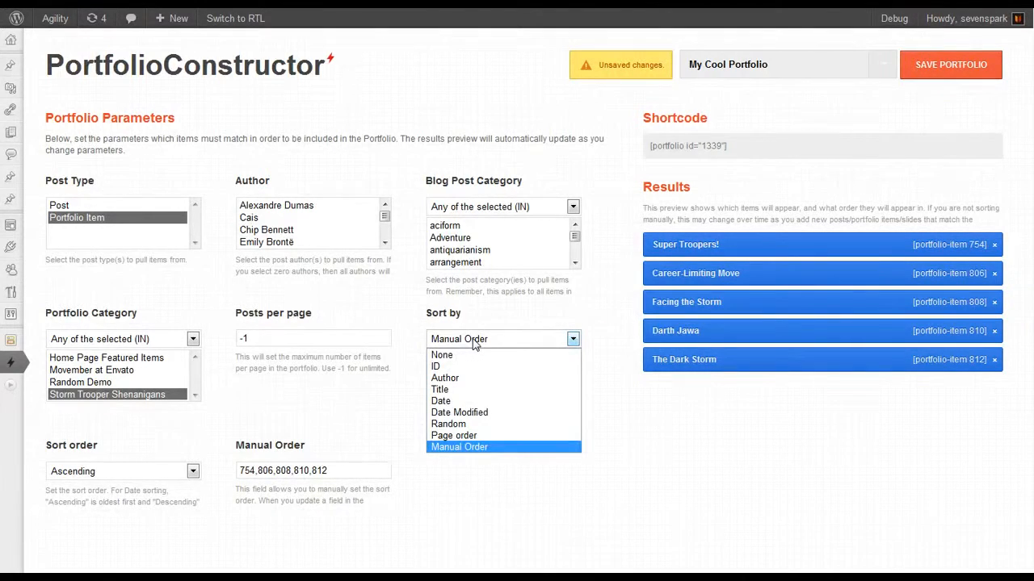
left_click(475, 342)
left_click(474, 343)
left_click(474, 343)
left_click(77, 205)
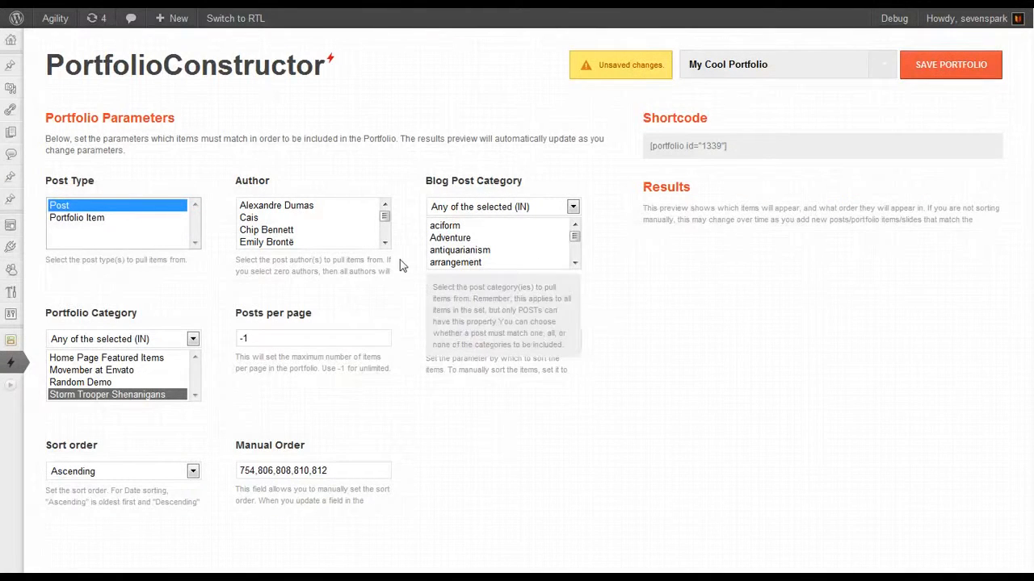
left_click(86, 219)
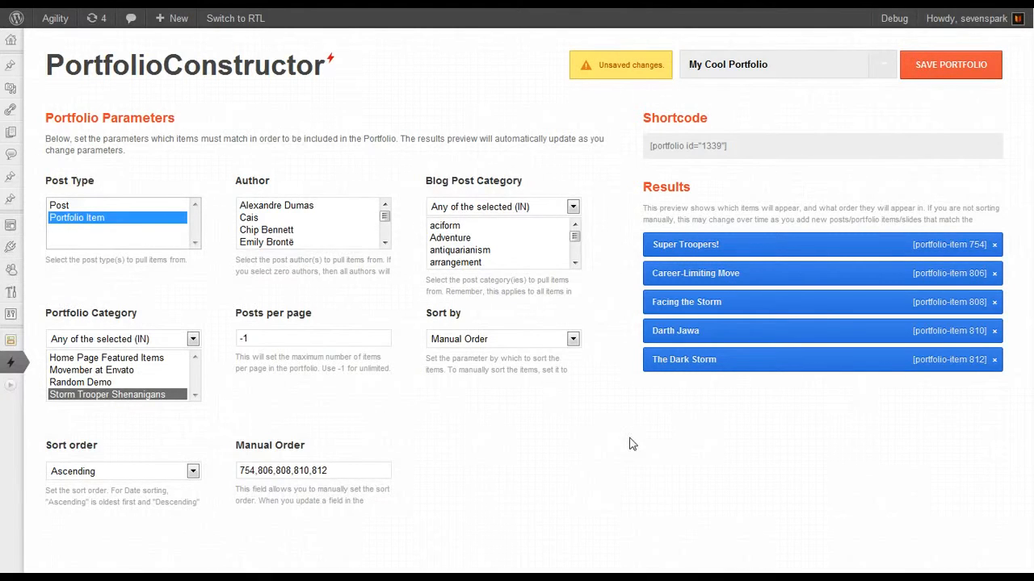
Step: Set the portfolio to sort by Date and save it
left_click(527, 345)
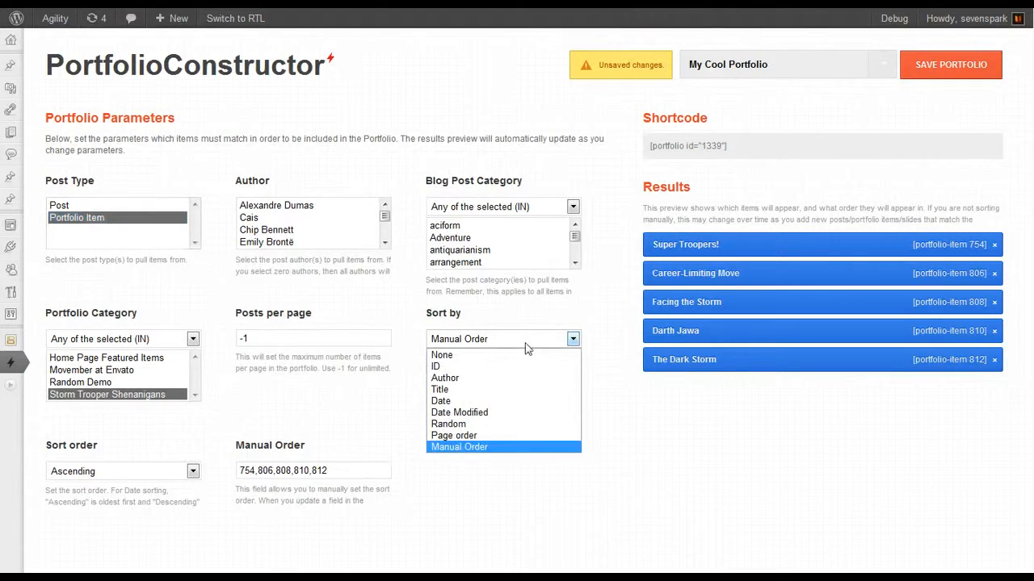
left_click(454, 404)
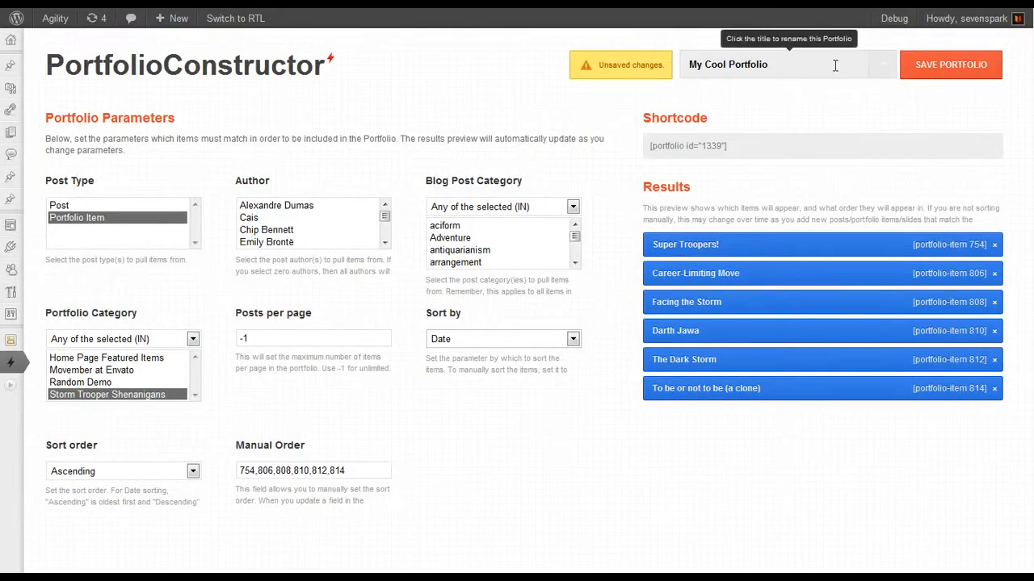
left_click(950, 65)
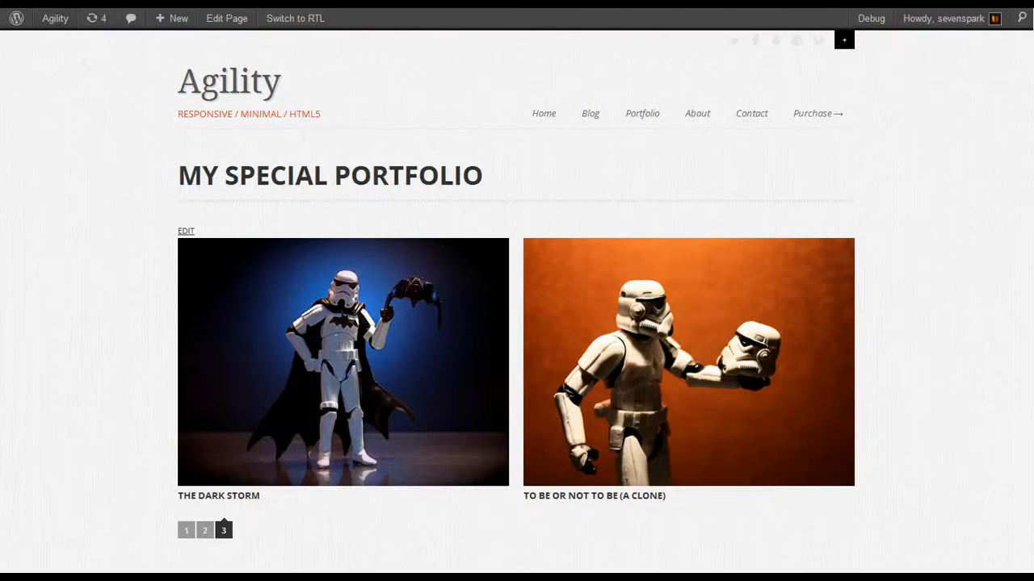
Step: Open the My Special Portfolio page on the site and look through the updated portfolio items
left_click(544, 113)
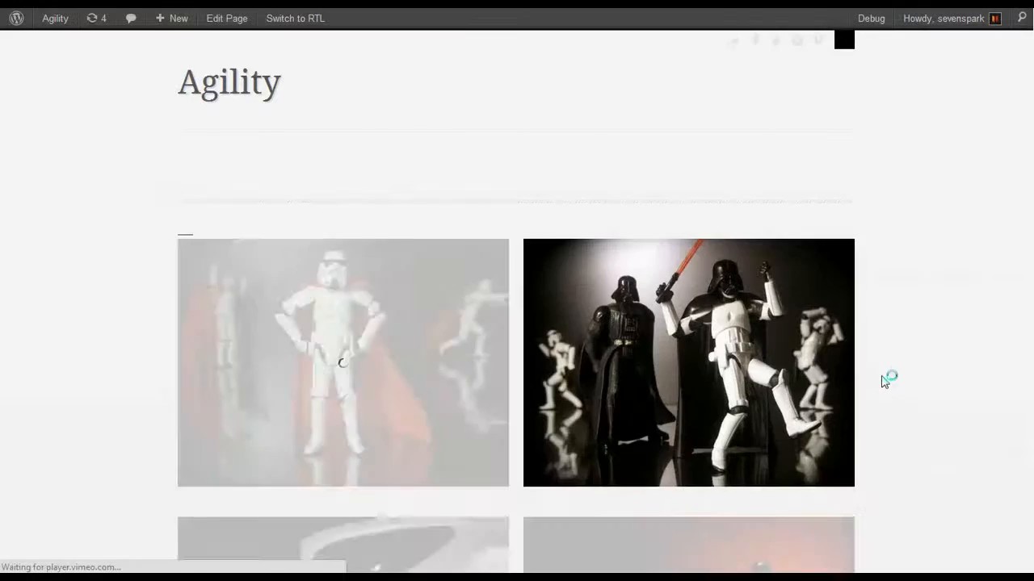
scroll(880, 378, "down", 6)
scroll(865, 357, "up", 5)
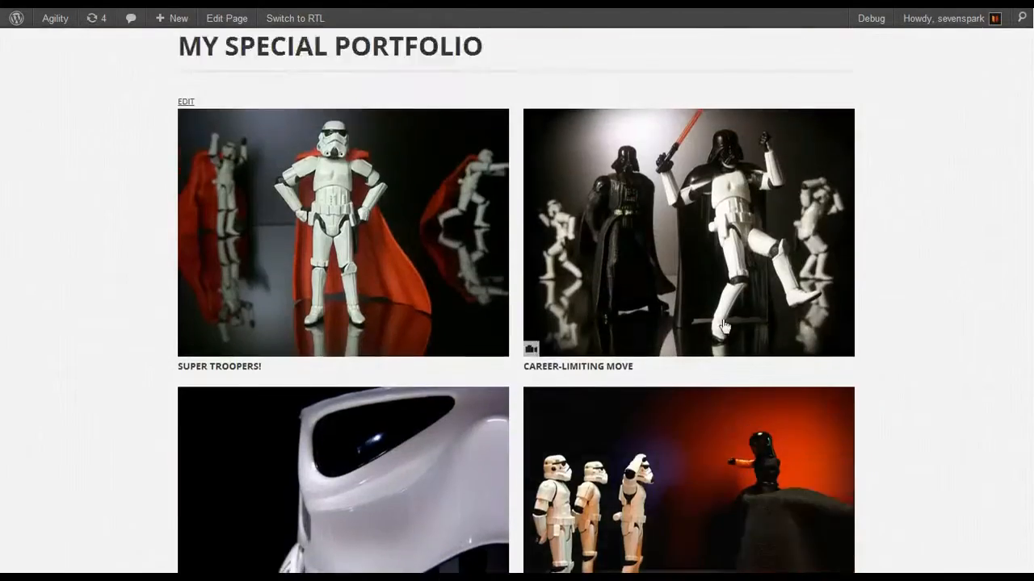
scroll(724, 326, "up", 2)
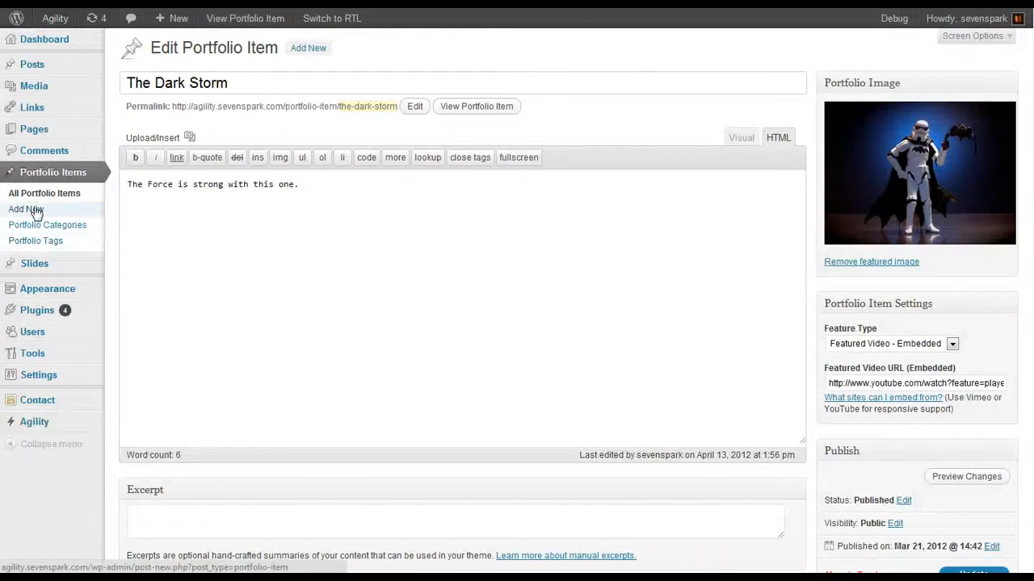
Step: Publish a portfolio item titled New Item with the text "test", a featured image and the Storm Trooper Shenanigans category
left_click(70, 210)
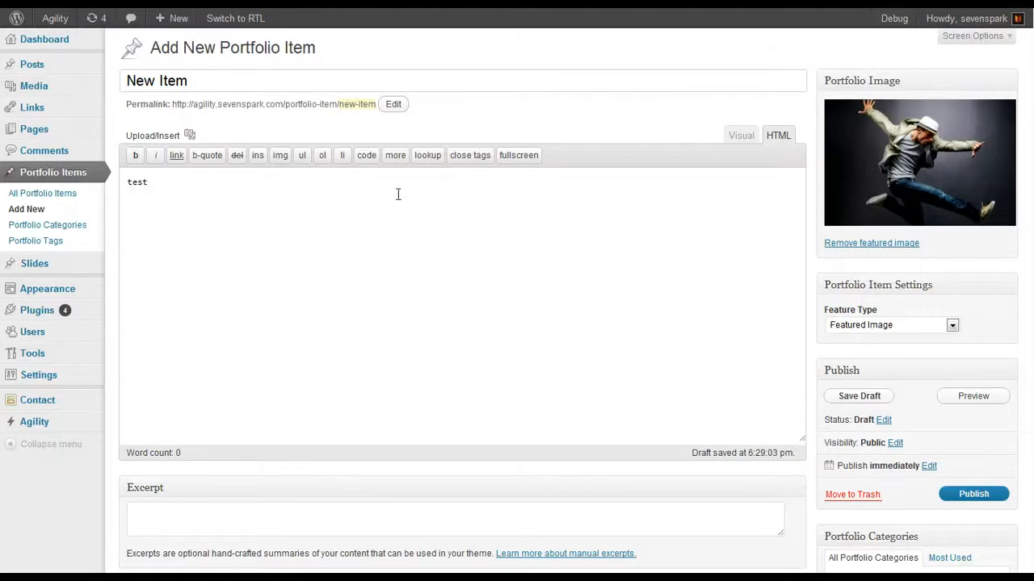
scroll(884, 404, "down", 3)
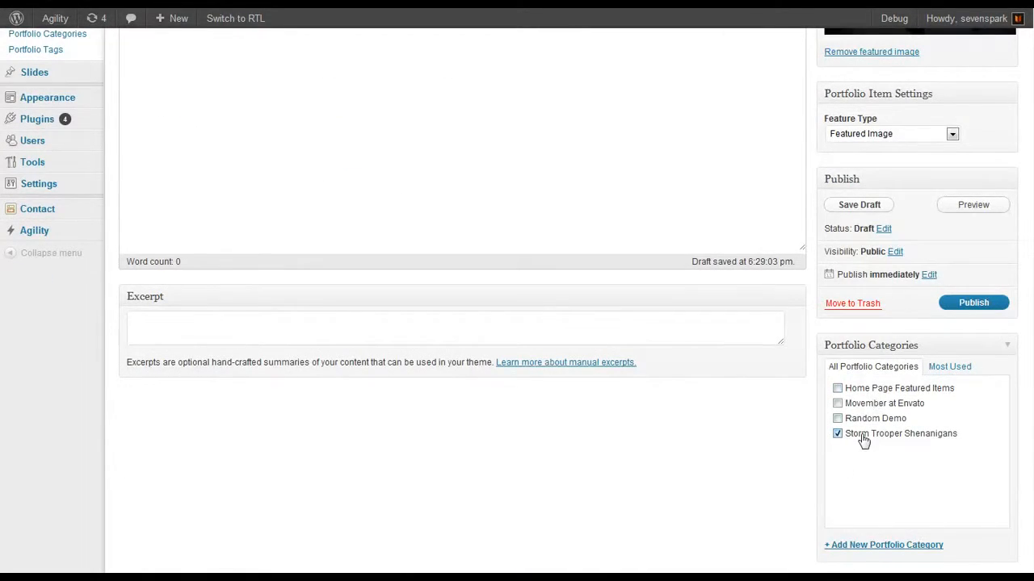
left_click(974, 305)
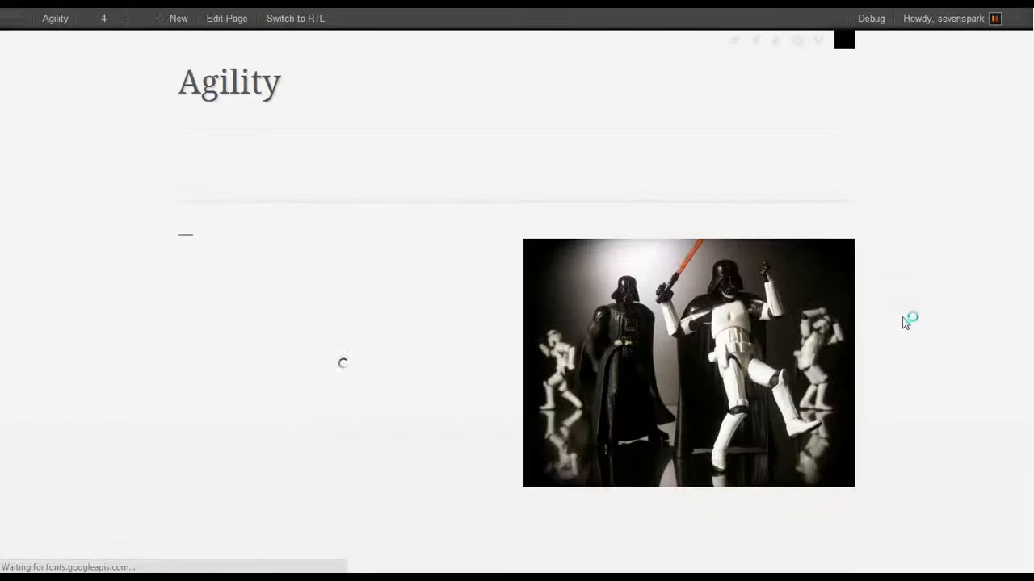
Step: Check the My Special Portfolio page on the site for the newly published item
scroll(907, 323, "down", 3)
scroll(907, 323, "down", 7)
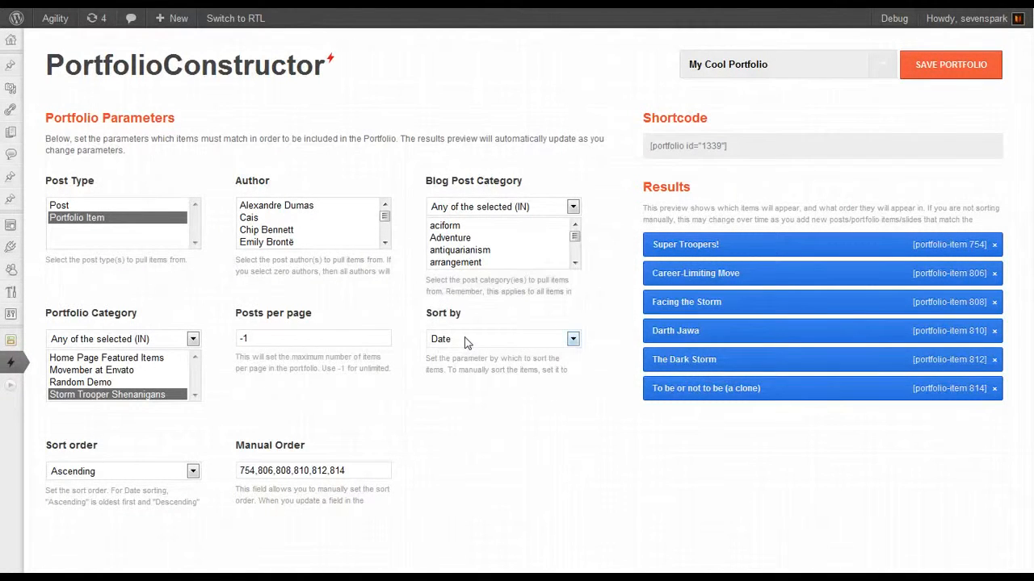
Step: Change the sorting of My Cool Portfolio to Manual Order
left_click(466, 340)
left_click(459, 448)
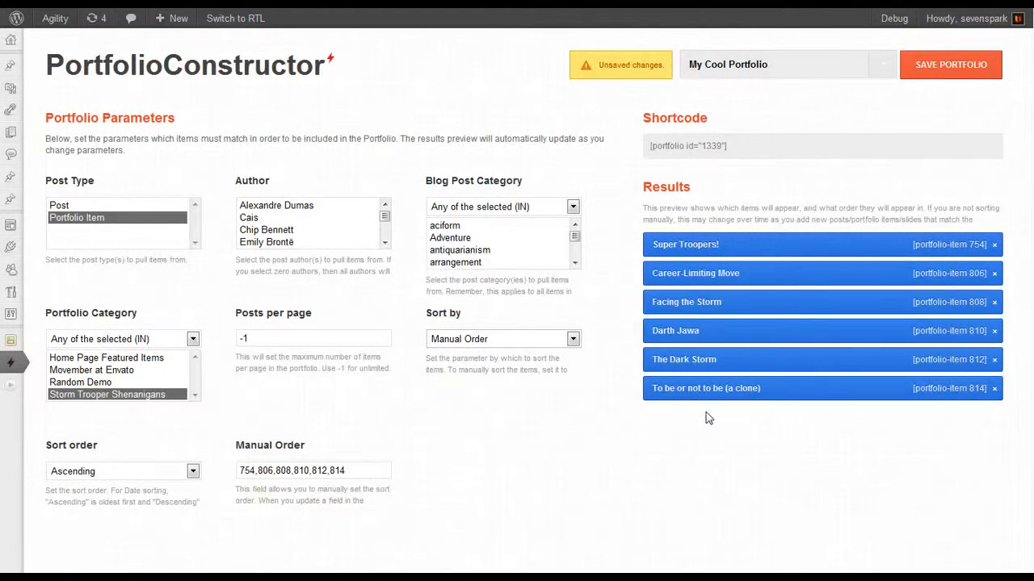